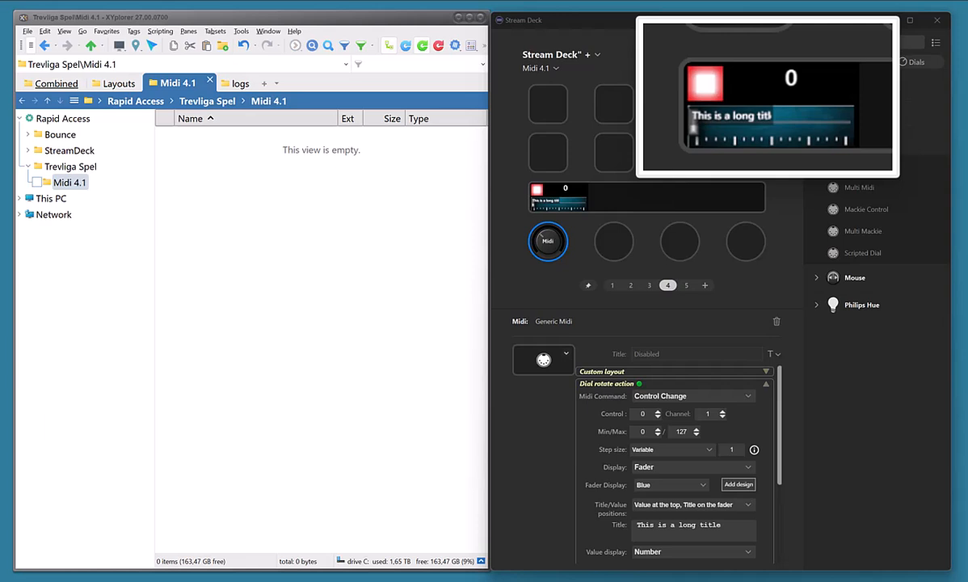
Step: Copy ts_fader.json from the plugin's Layouts folder into the Midi 4.1 folder
left_click(118, 85)
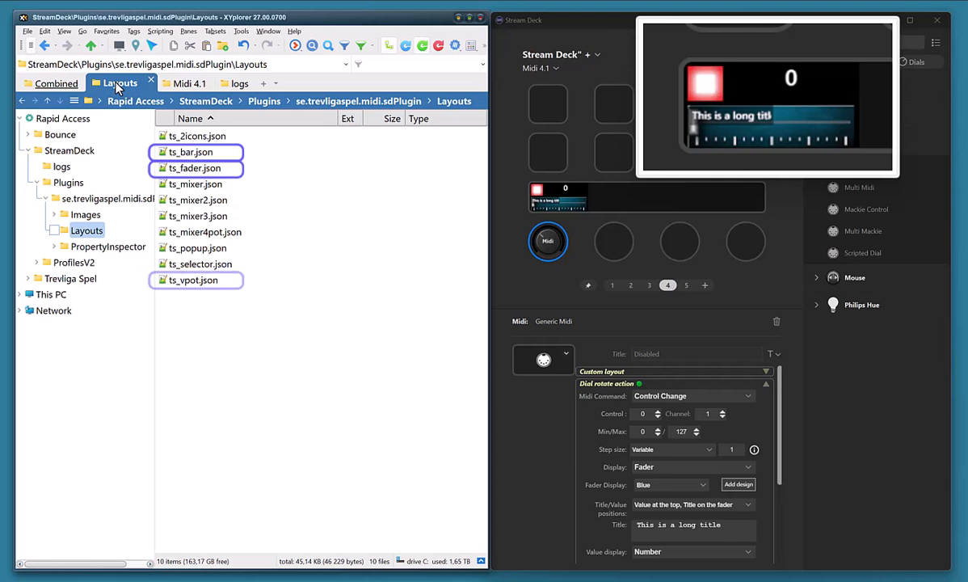
left_click(191, 170)
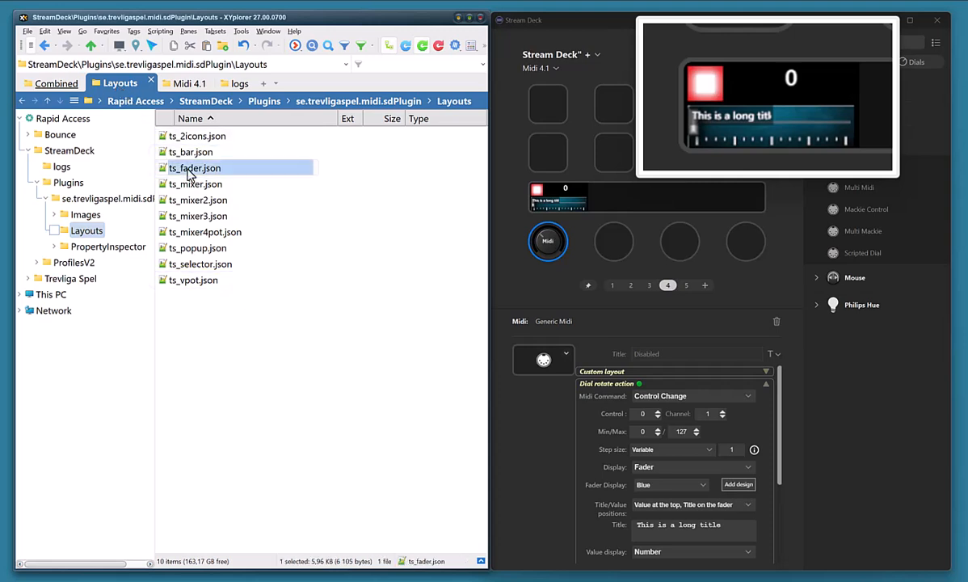
right_click(191, 173)
left_click(236, 472)
left_click(185, 86)
right_click(257, 221)
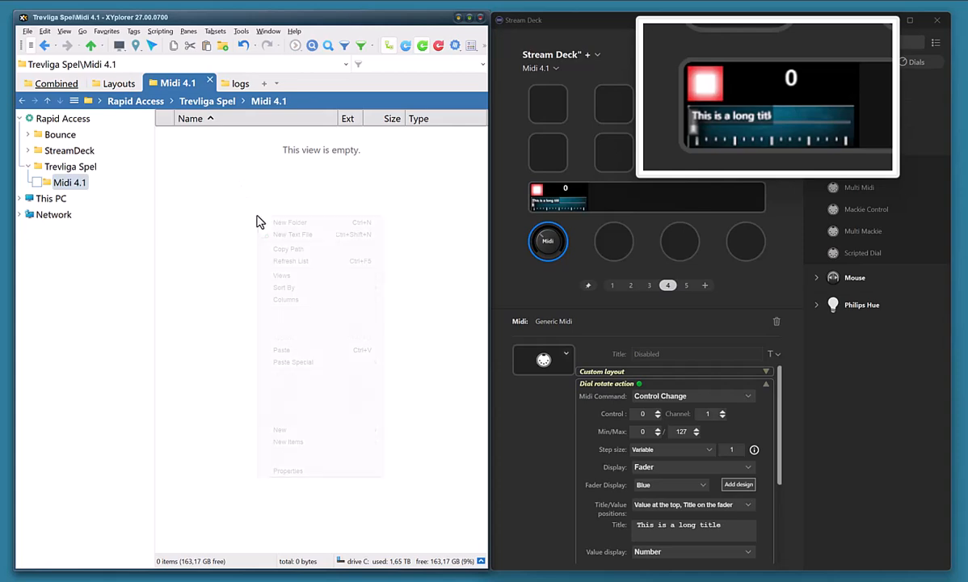
left_click(301, 350)
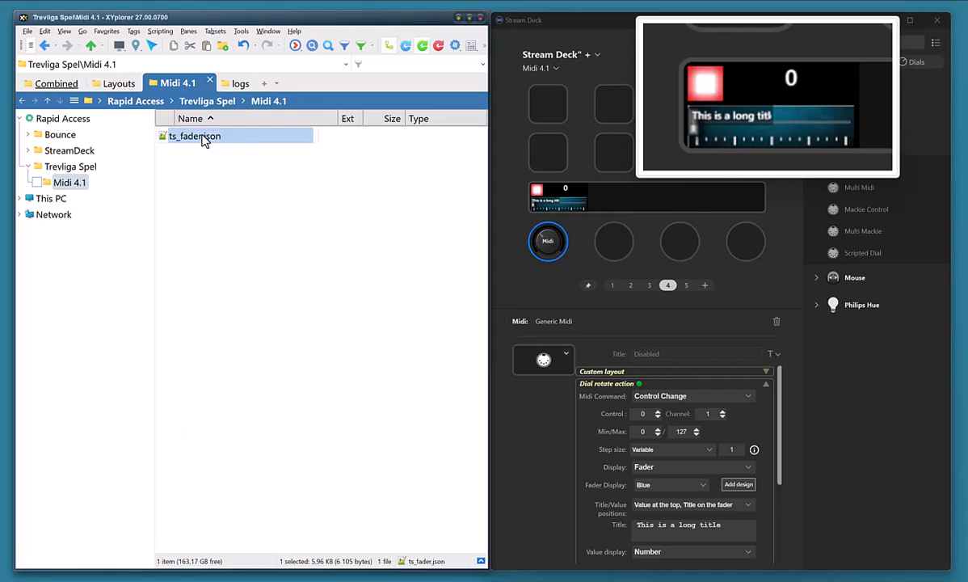
Step: Open the copied ts_fader.json for editing and change its layout id to my.ts_fader
double_click(203, 139)
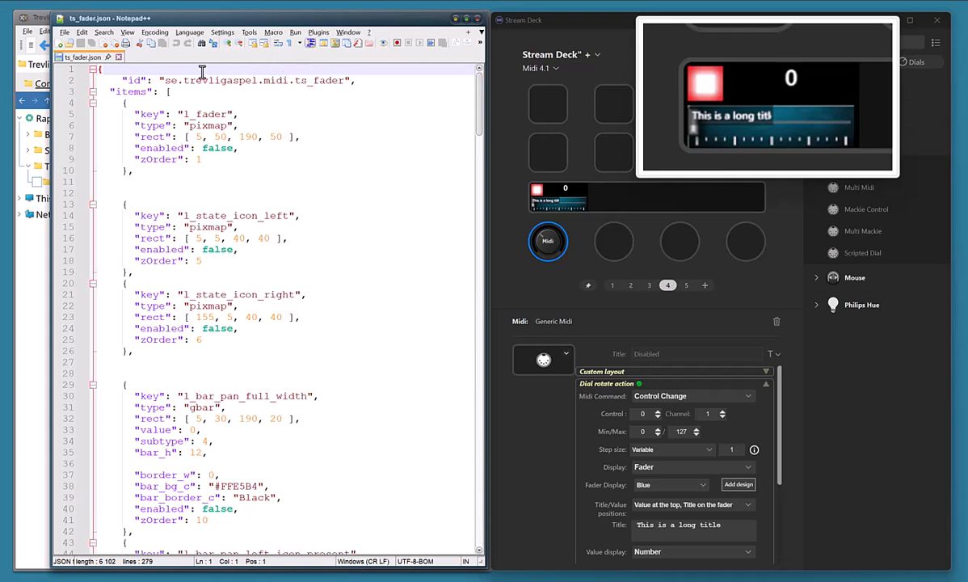
left_click_drag(165, 81, 287, 80)
type("my")
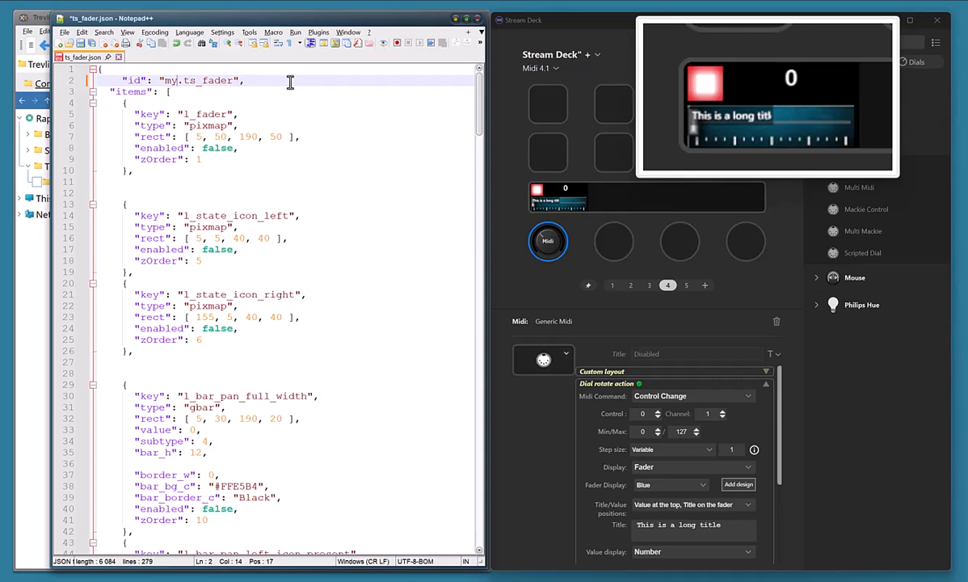
Step: Set the rect width of l_fadertext_left_side_upper_row to 180 and of its background item to 184, and save the file
scroll(447, 218, "down", 20)
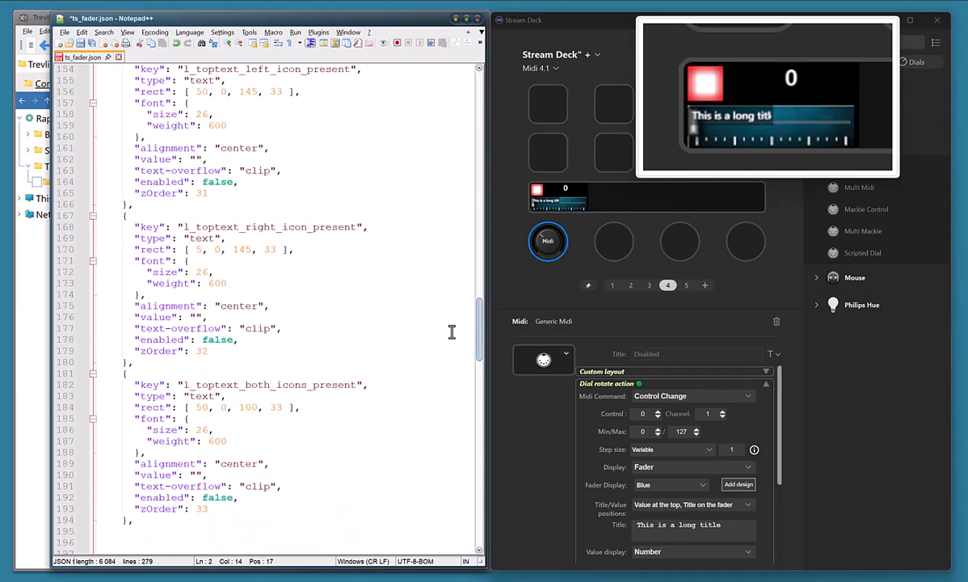
scroll(455, 389, "down", 2)
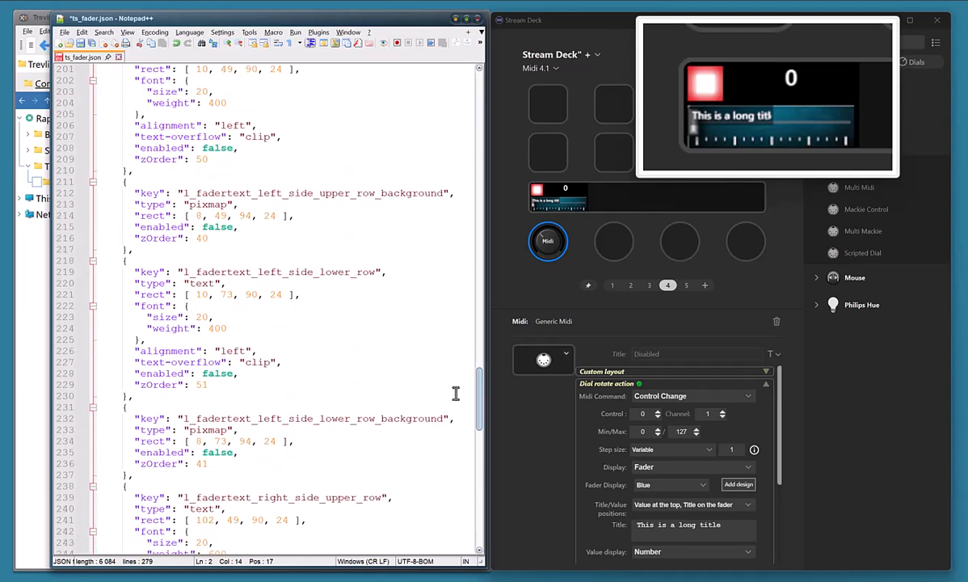
scroll(456, 385, "up", 2)
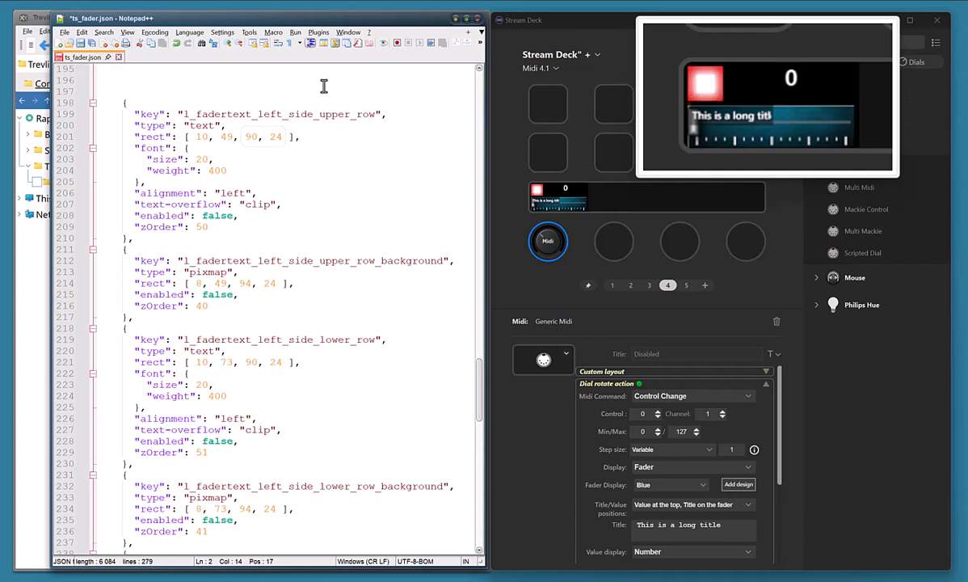
left_click_drag(248, 137, 254, 136)
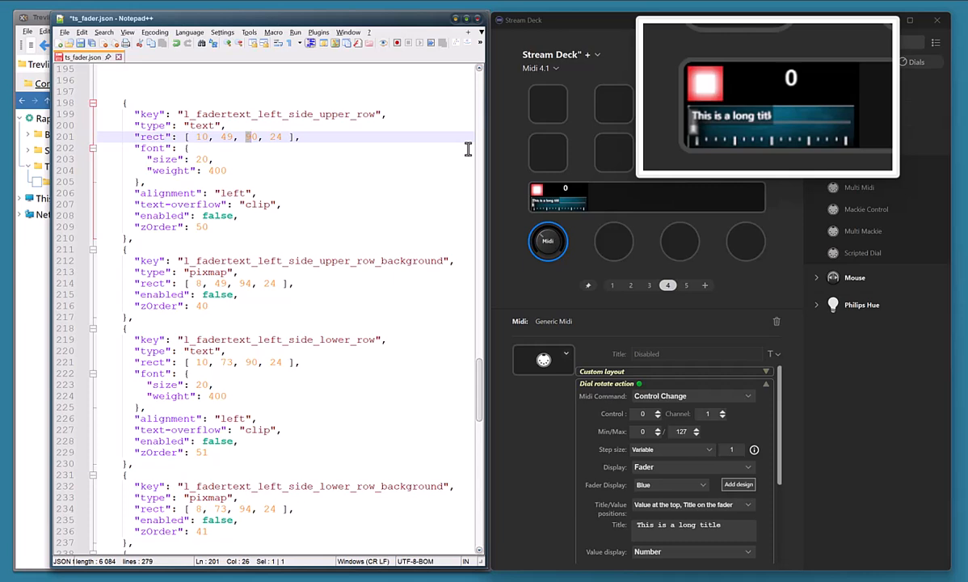
type("18")
left_click_drag(251, 283, 242, 285)
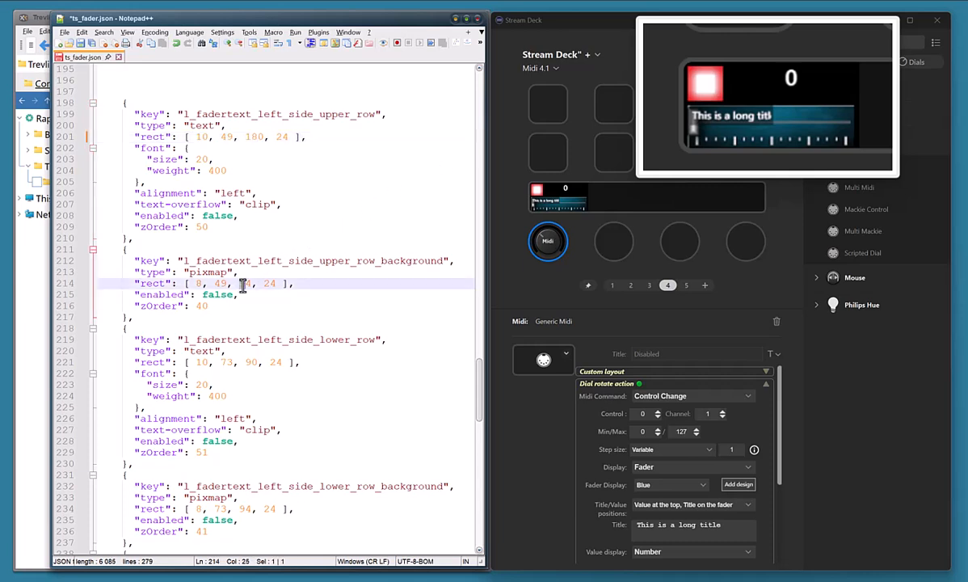
type("18")
left_click(84, 43)
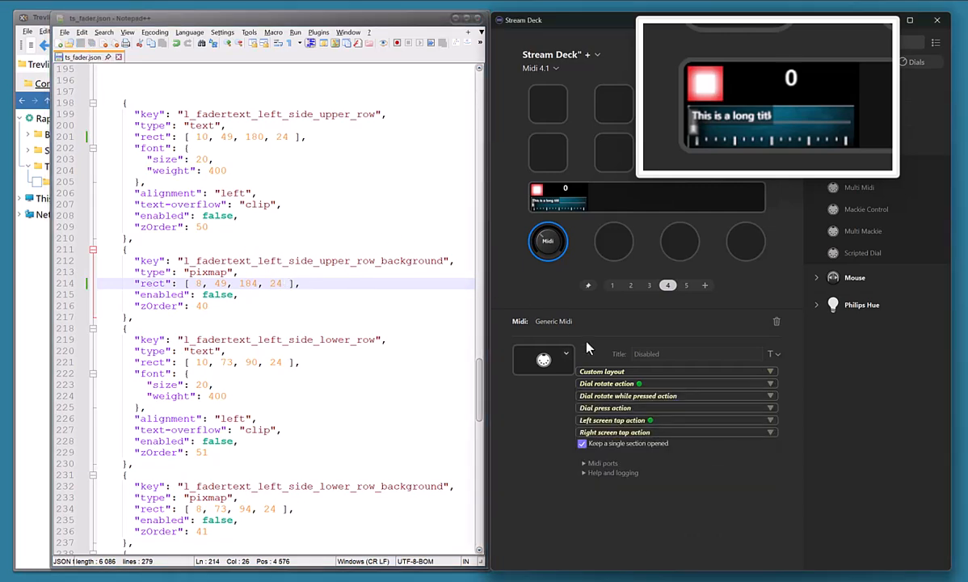
Step: Enable a custom layout for the Generic Midi dial in Stream Deck and load ts_fader.json from Trevliga Spel\Midi 4.1
left_click(643, 373)
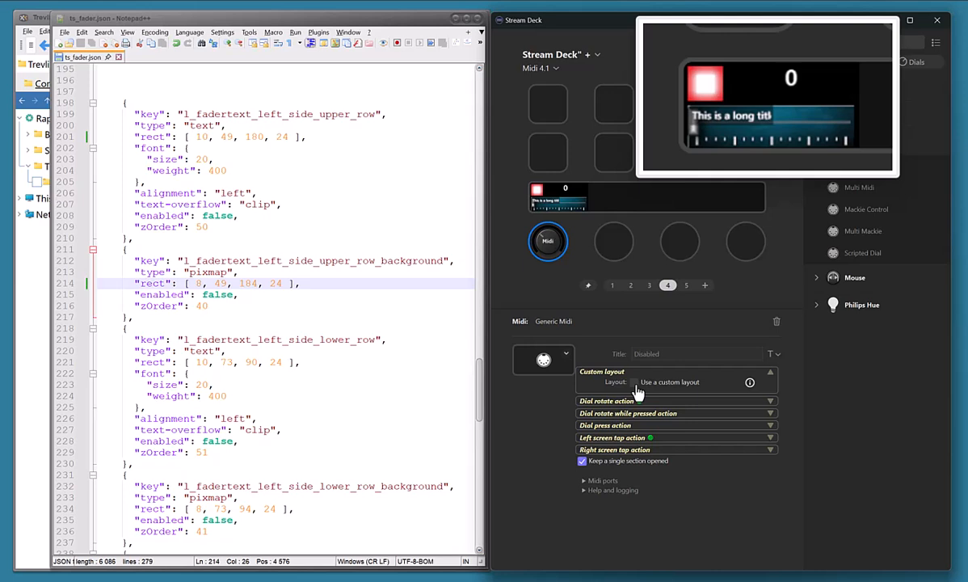
left_click(636, 383)
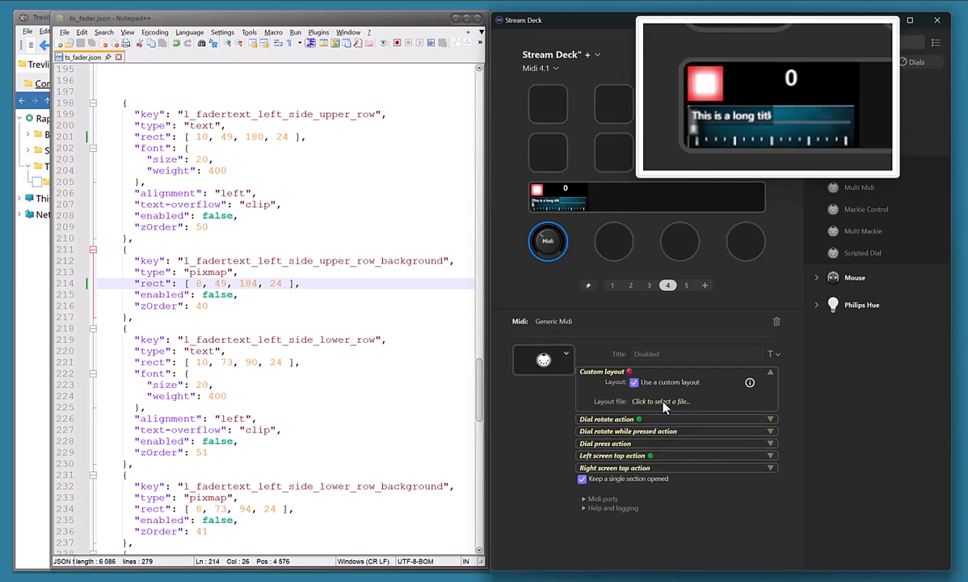
left_click(656, 402)
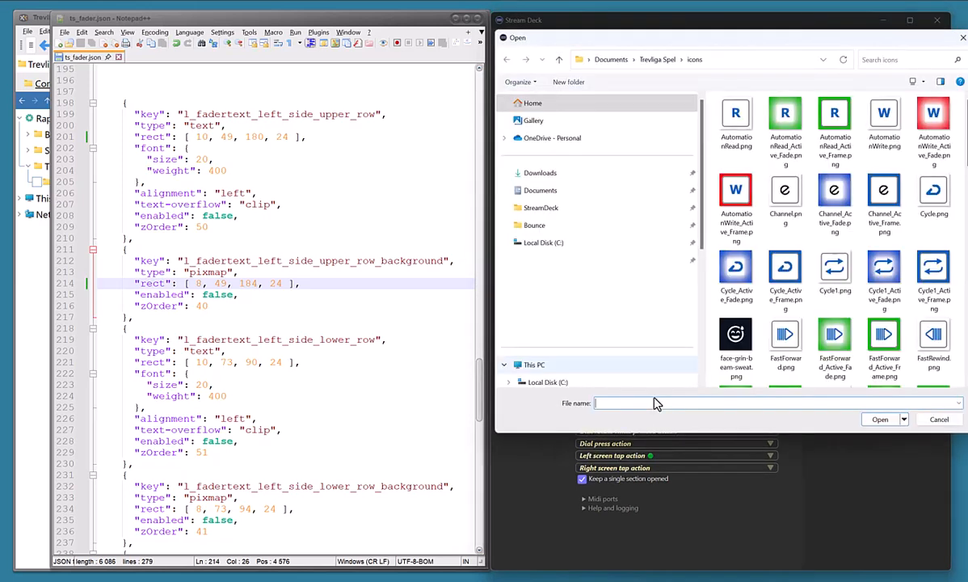
left_click(651, 59)
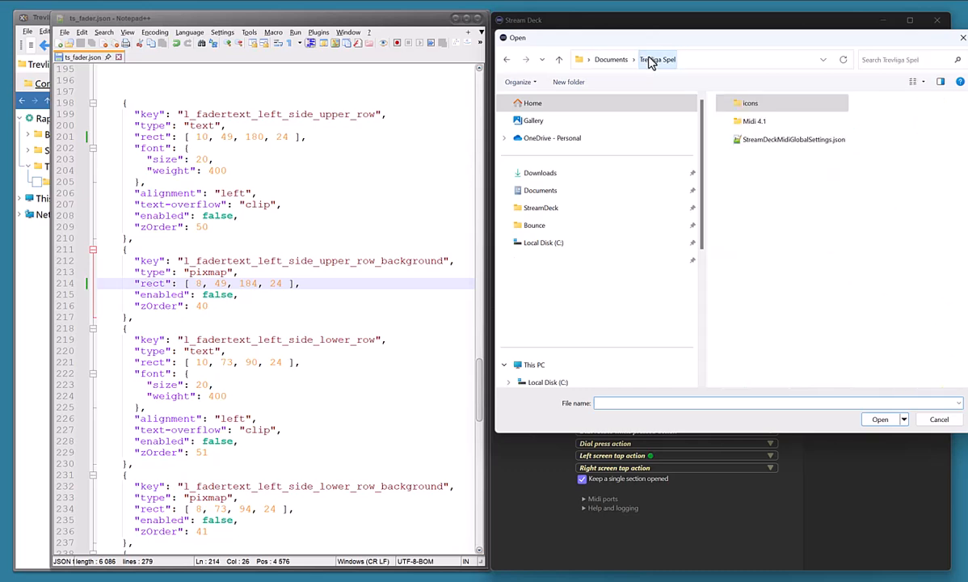
double_click(751, 123)
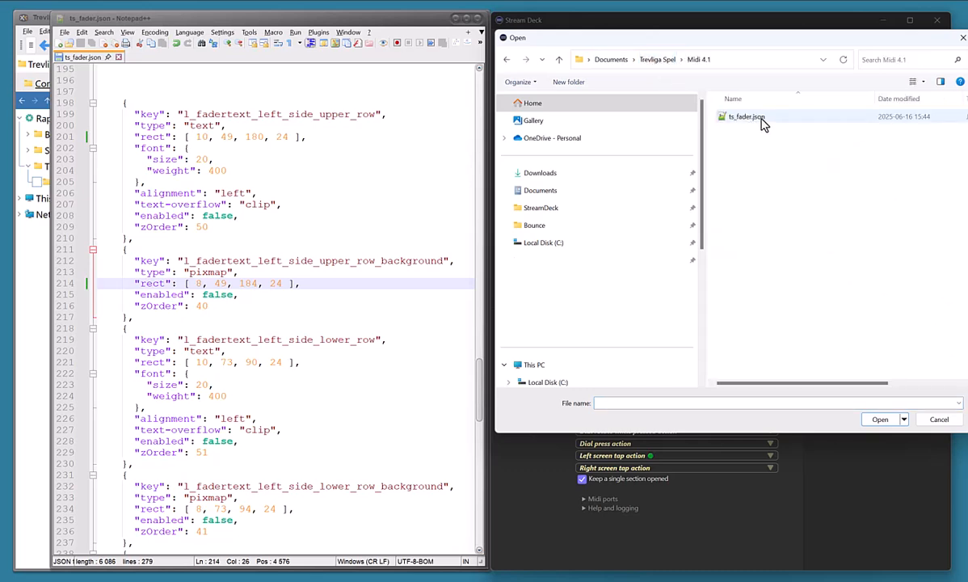
double_click(760, 122)
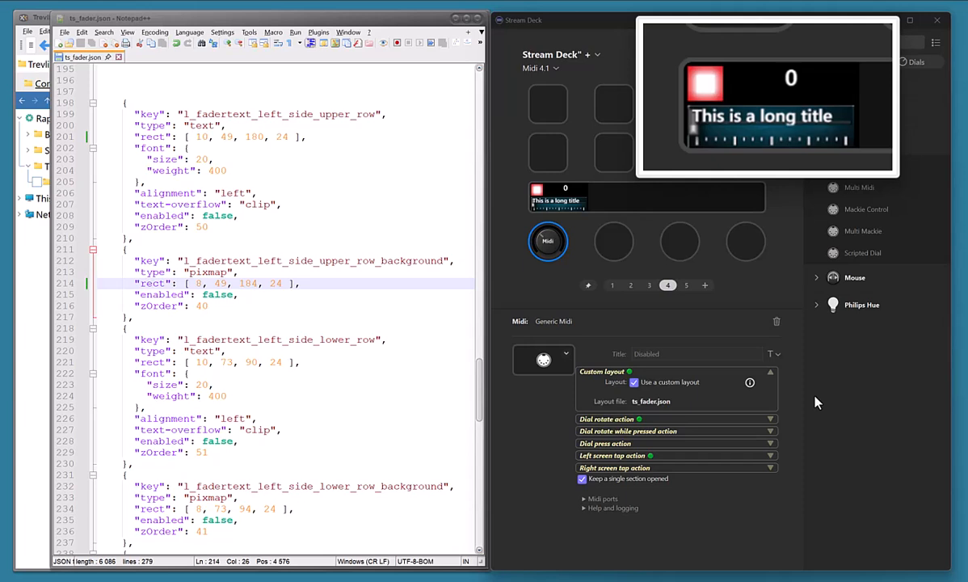
Step: In ts_fader.json, set the rect's vertical position to 39 for the left-side upper row text and its background, and save
left_click(445, 236)
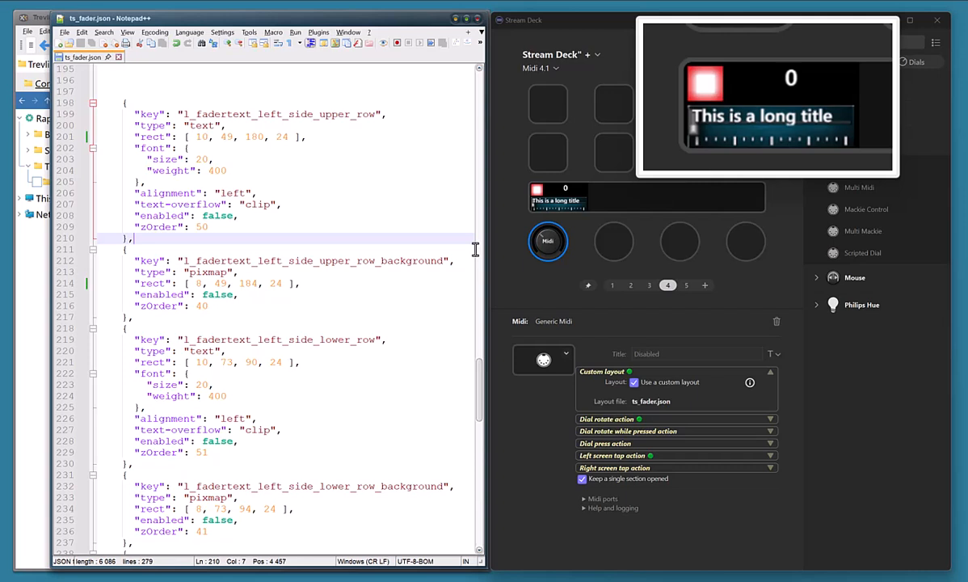
left_click(227, 137)
key("BackSpace")
type("3")
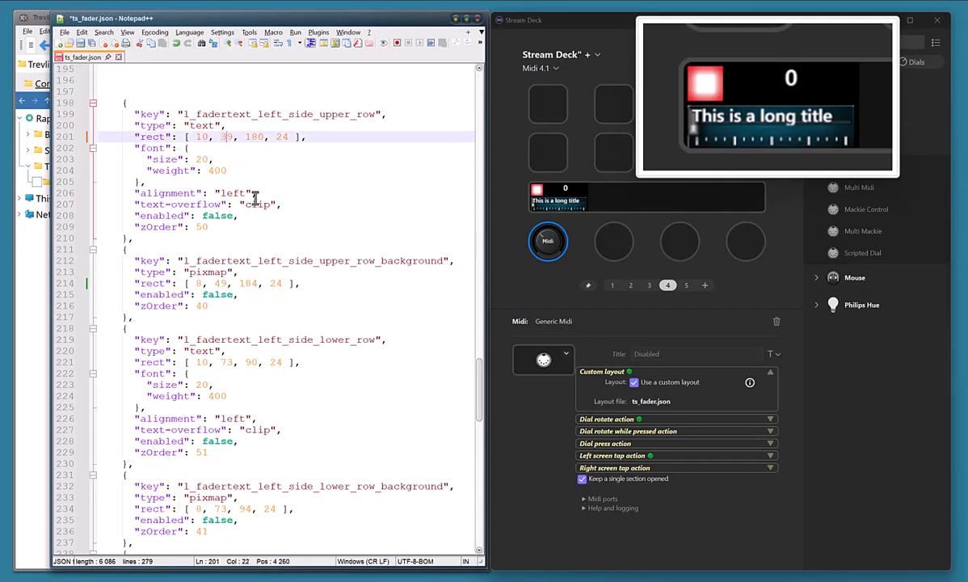
left_click(220, 282)
key("BackSpace")
type("3")
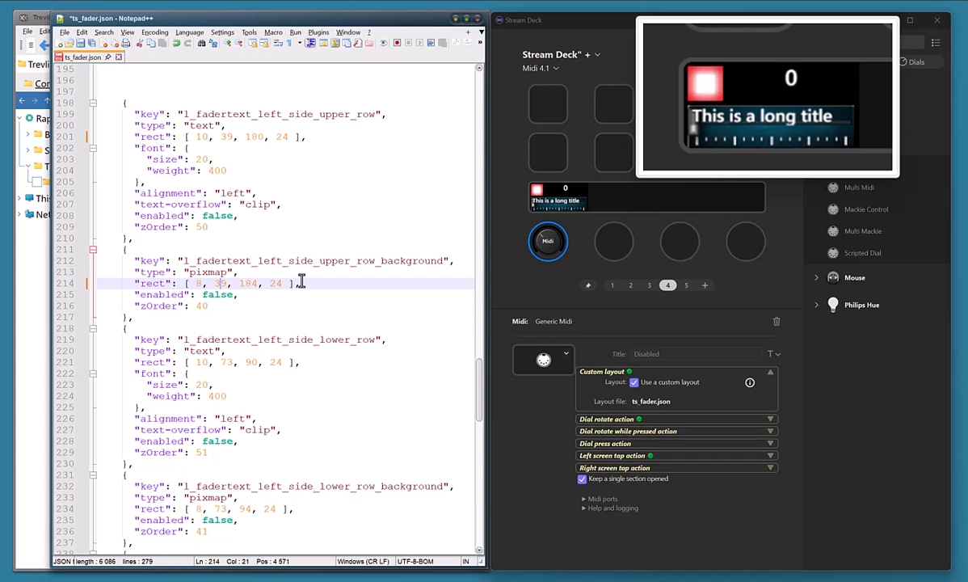
left_click(82, 49)
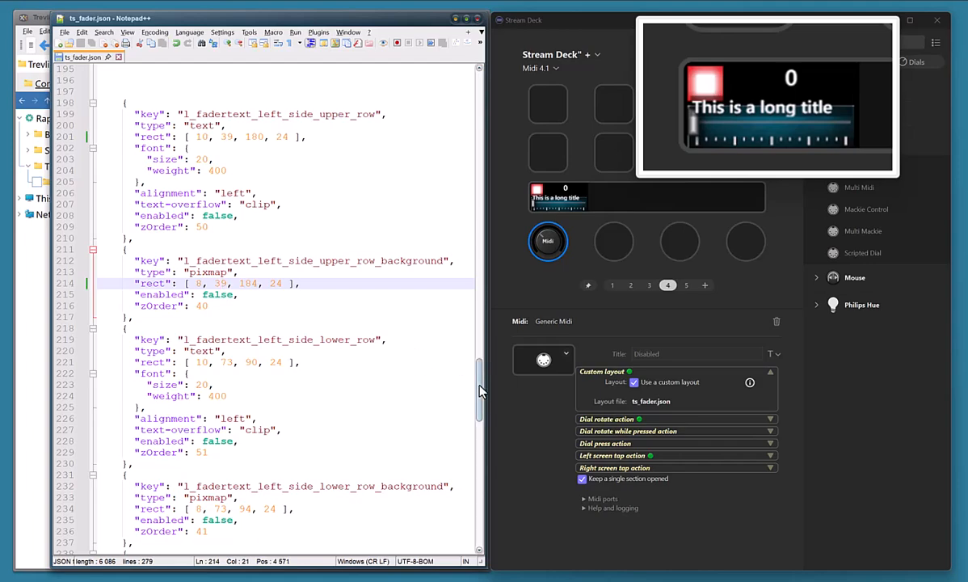
Step: Set the width and height of l_state_icon_left to 30 in its rect and save the layout file
left_click_drag(480, 391, 438, 84)
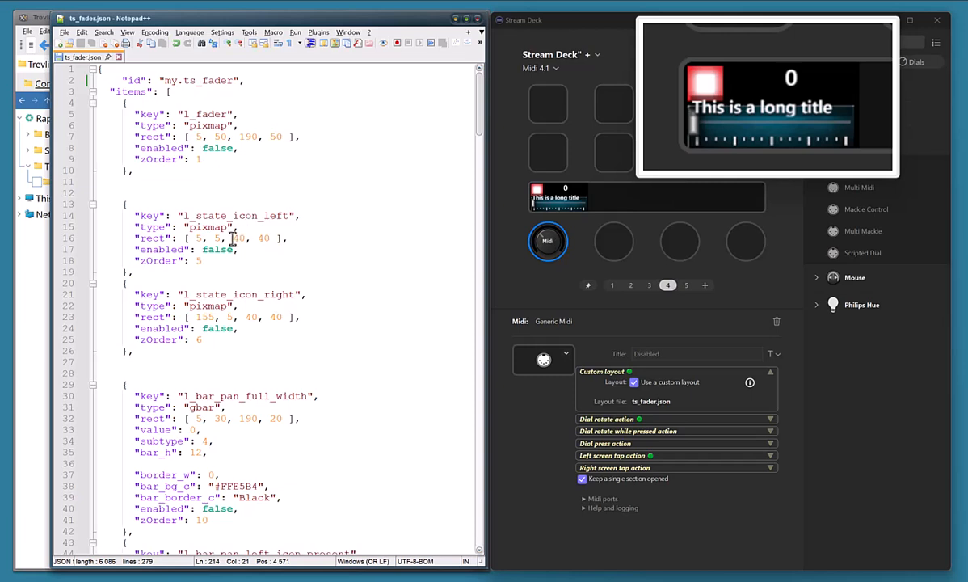
left_click_drag(232, 238, 240, 239)
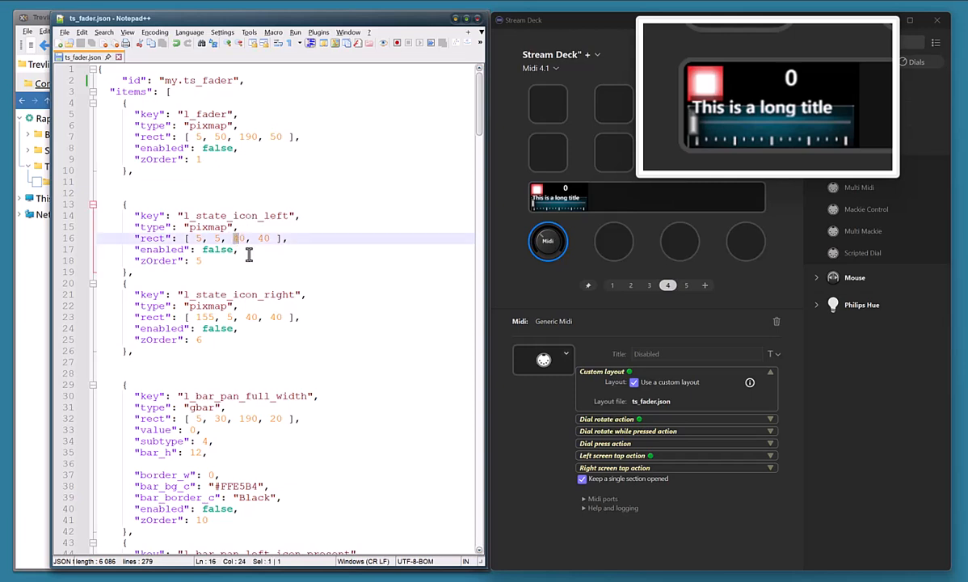
type("3")
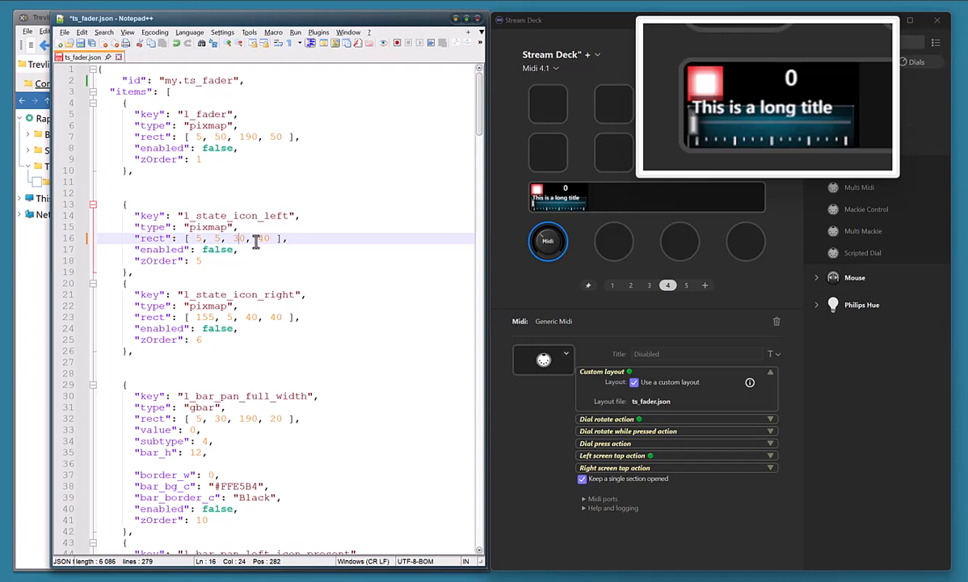
left_click_drag(257, 239, 265, 239)
type("3")
left_click(79, 43)
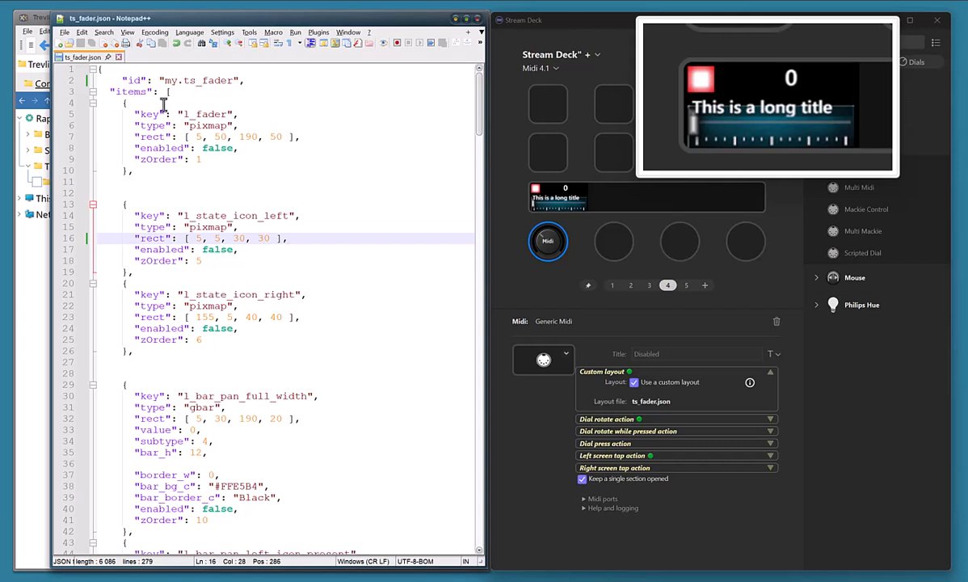
Step: Test a JSON syntax error by saving with an extra closing brace after the l_fader item, and remove the brace and save again
left_click(166, 170)
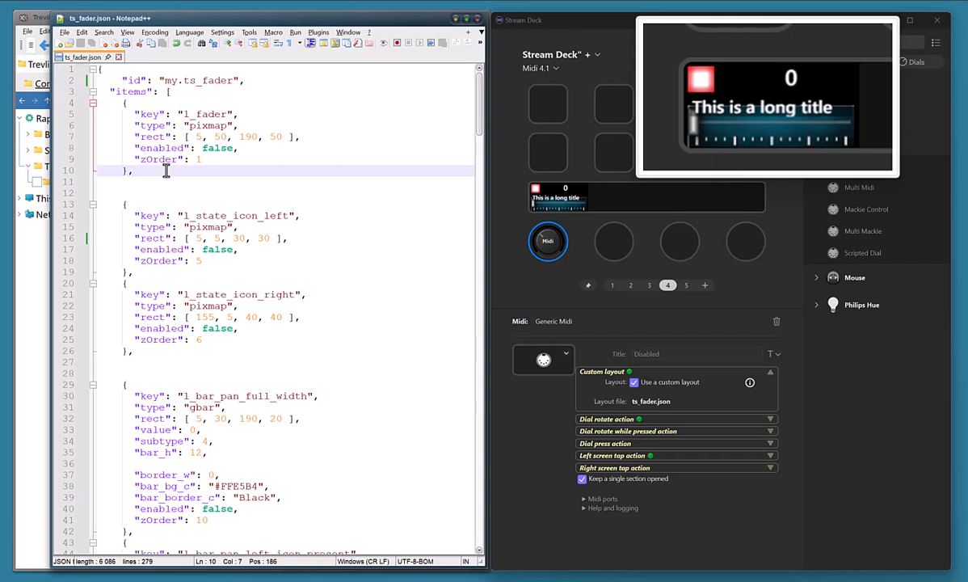
type("}")
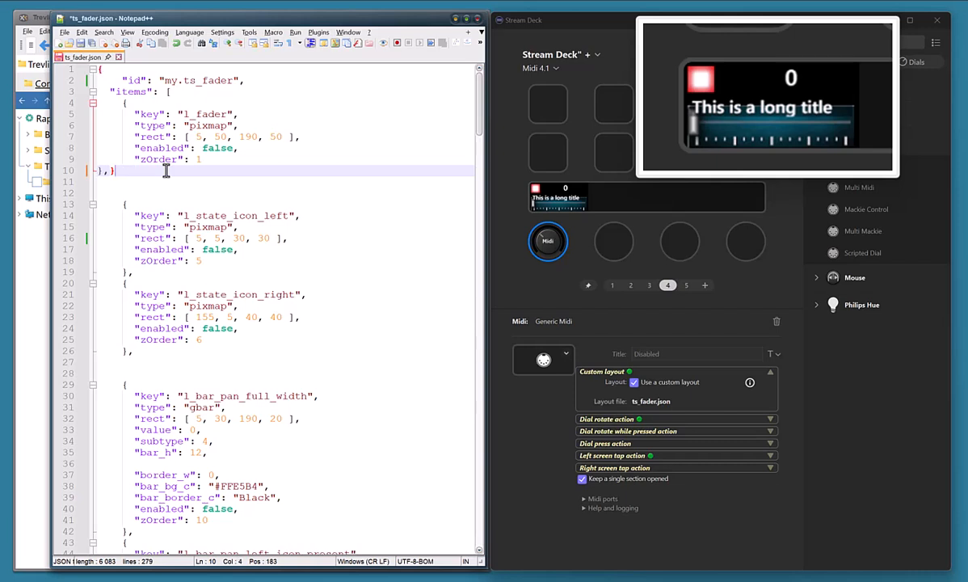
left_click(81, 43)
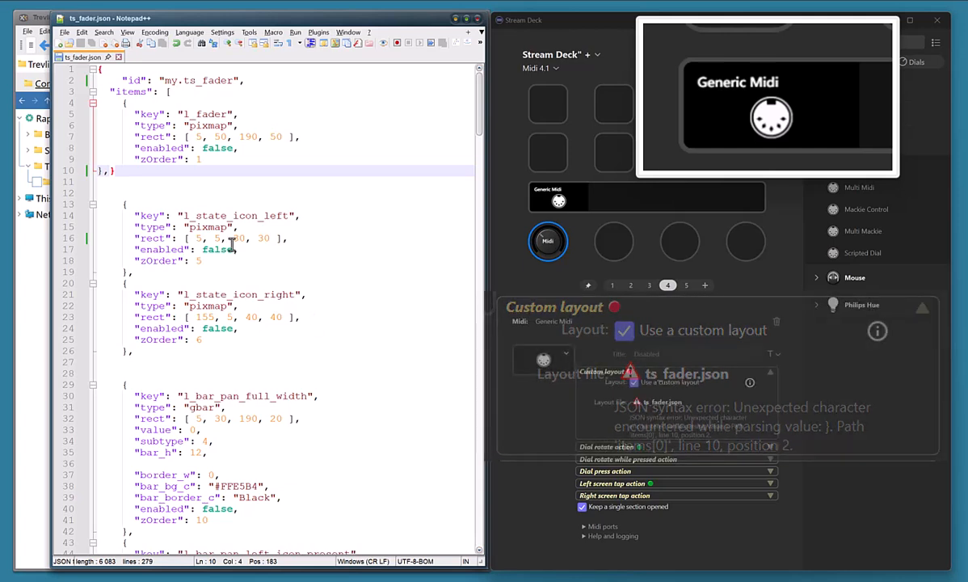
key("BackSpace")
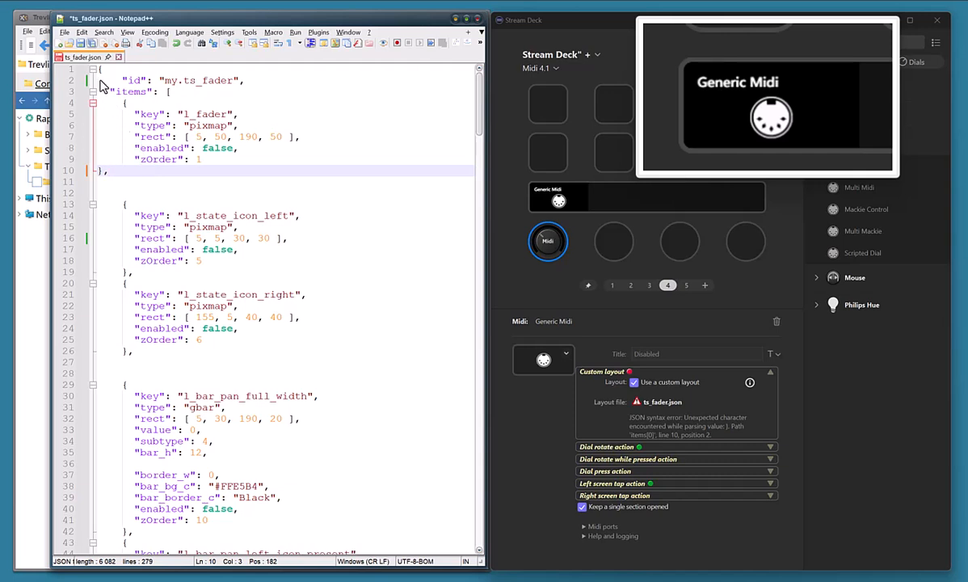
left_click(80, 43)
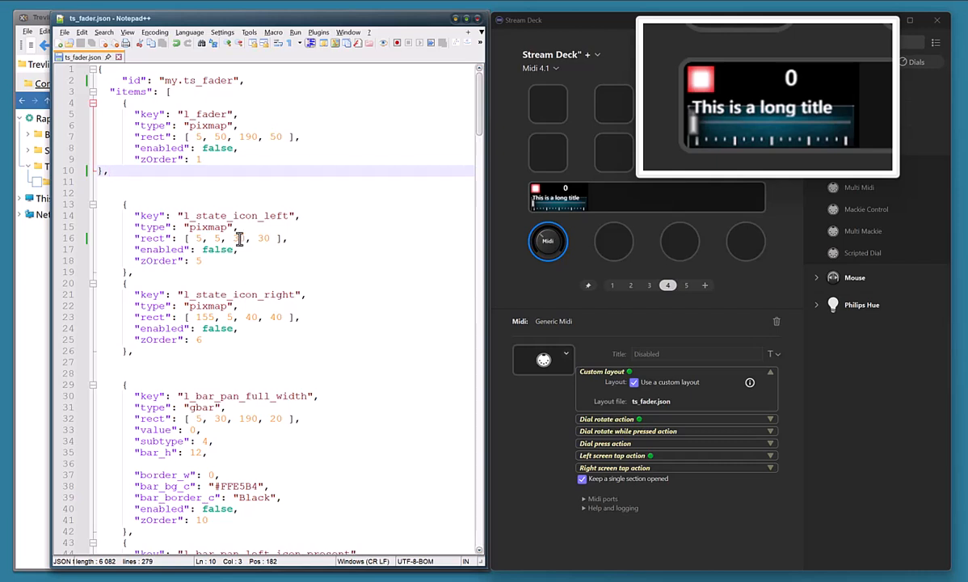
Step: Set the width and height of l_state_icon_left to 50 in its rect and save the file
left_click_drag(241, 238, 255, 238)
type("5, ")
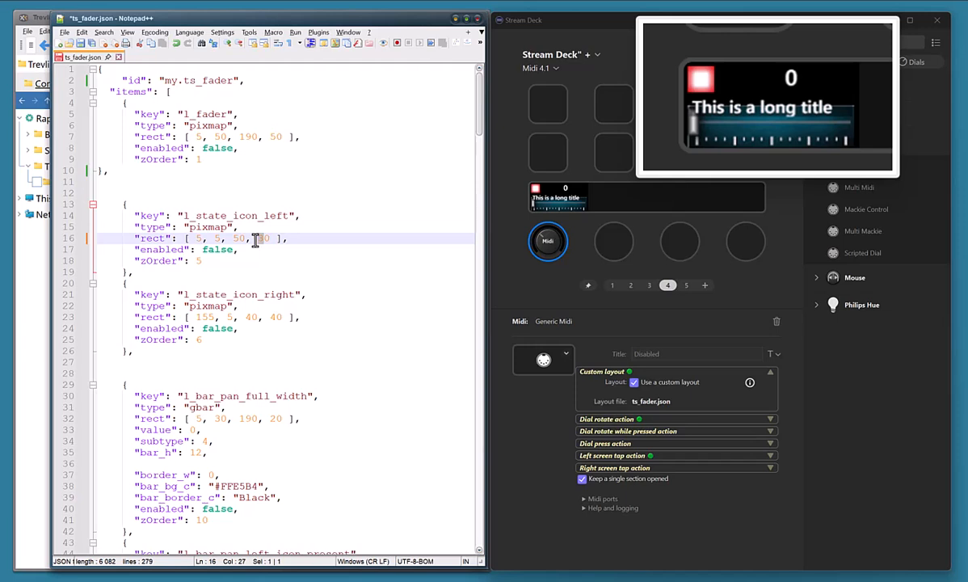
type("5")
left_click(79, 43)
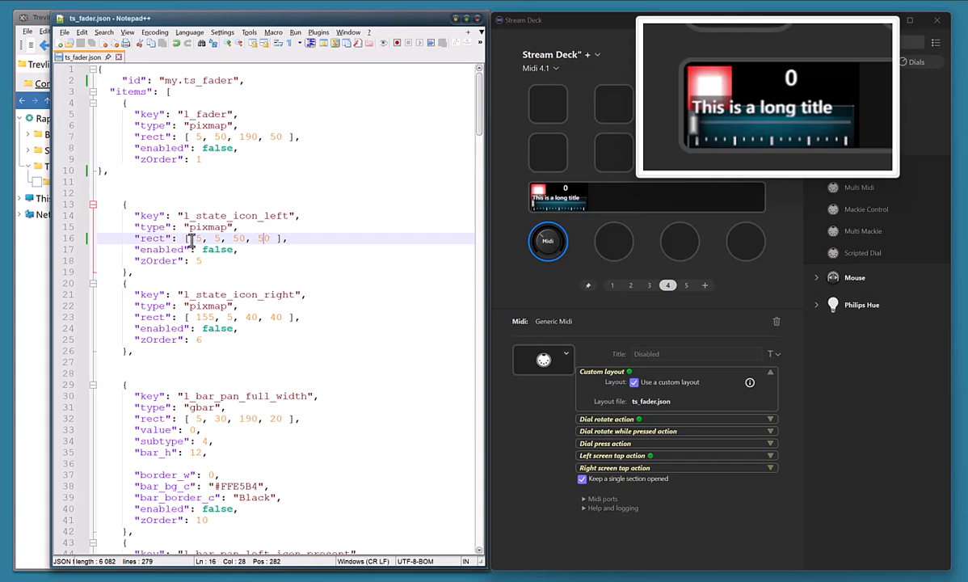
Step: Set the zOrder of l_state_icon_left to 50 and save the layout file
left_click(206, 261)
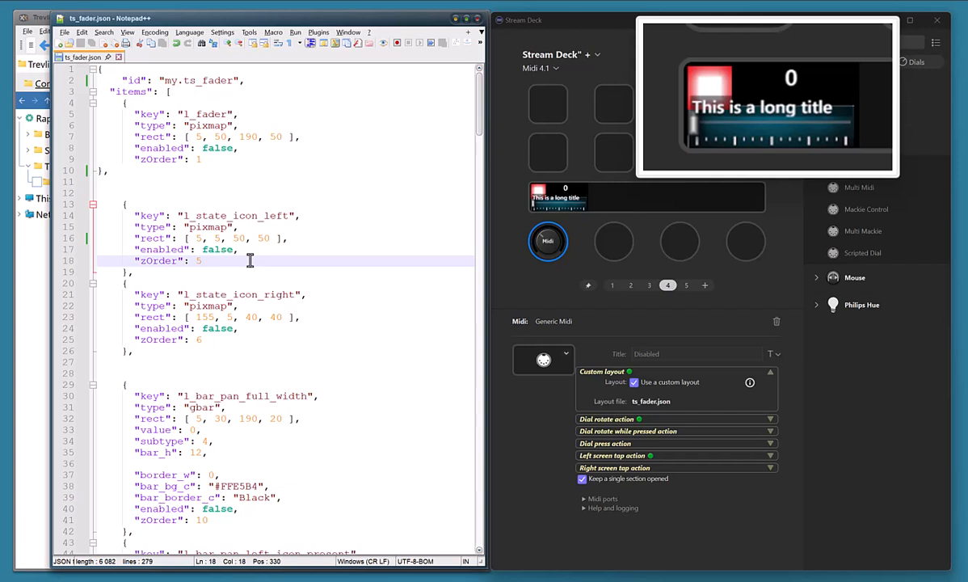
type("0")
left_click(80, 46)
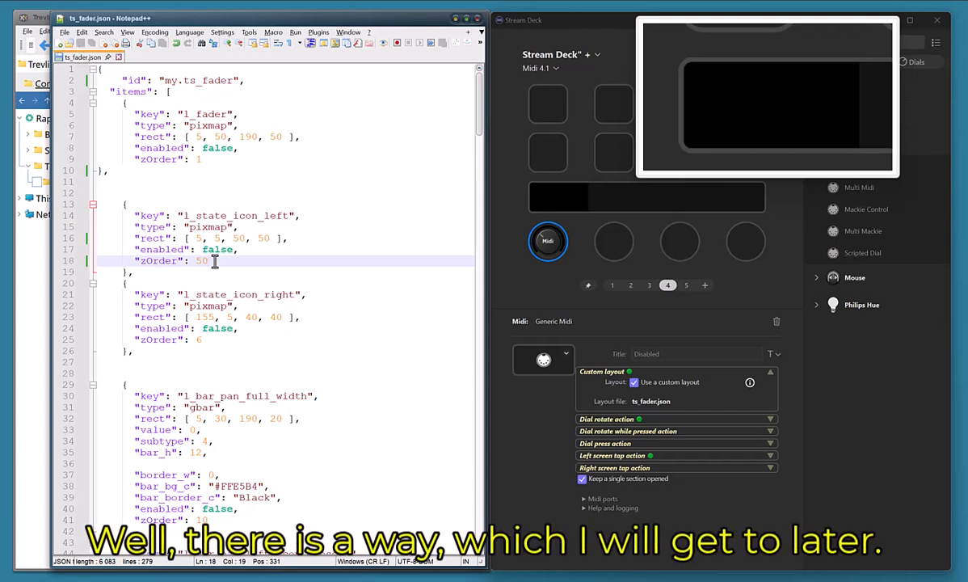
Step: Set the zOrder of l_state_icon_left to 5 and save the layout file
key("BackSpace")
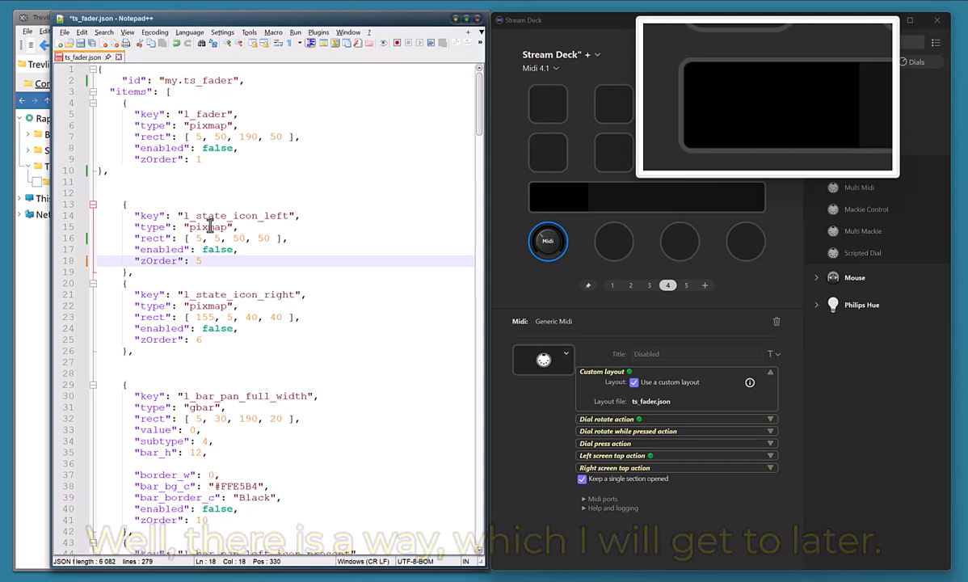
left_click(81, 44)
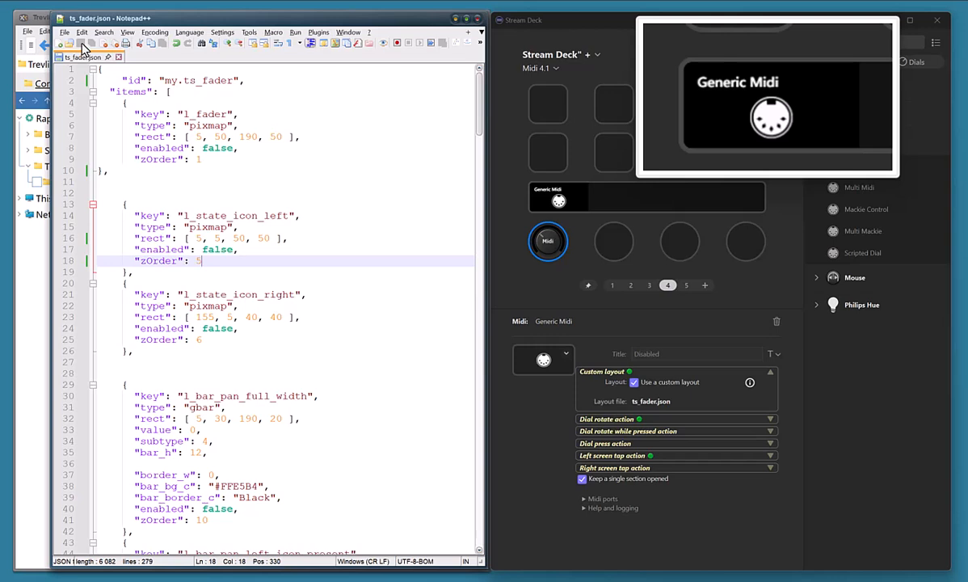
Step: Turn off the custom layout for the Generic Midi dial in Stream Deck, and refresh the dial by switching to page 5 and back to page 4
left_click(638, 390)
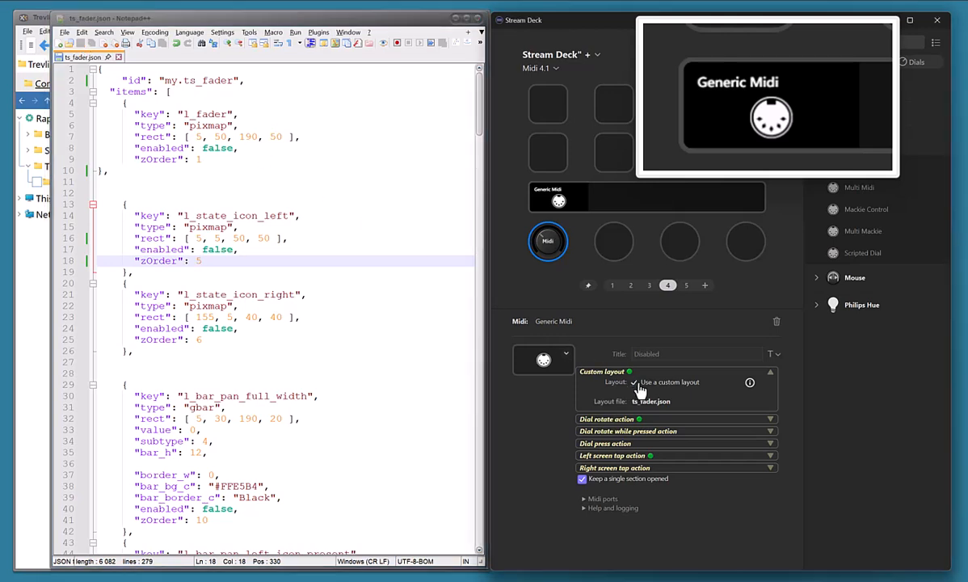
left_click(637, 383)
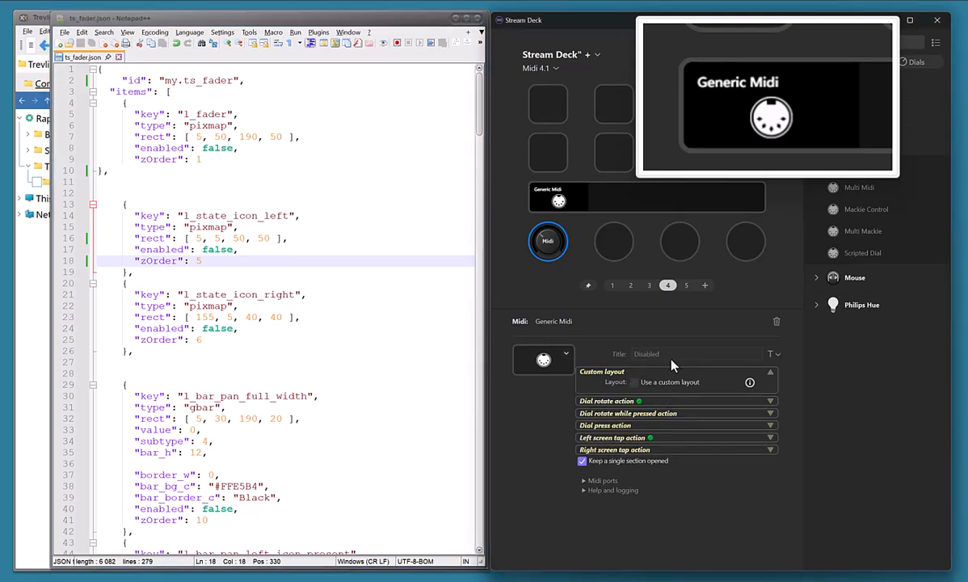
left_click(685, 286)
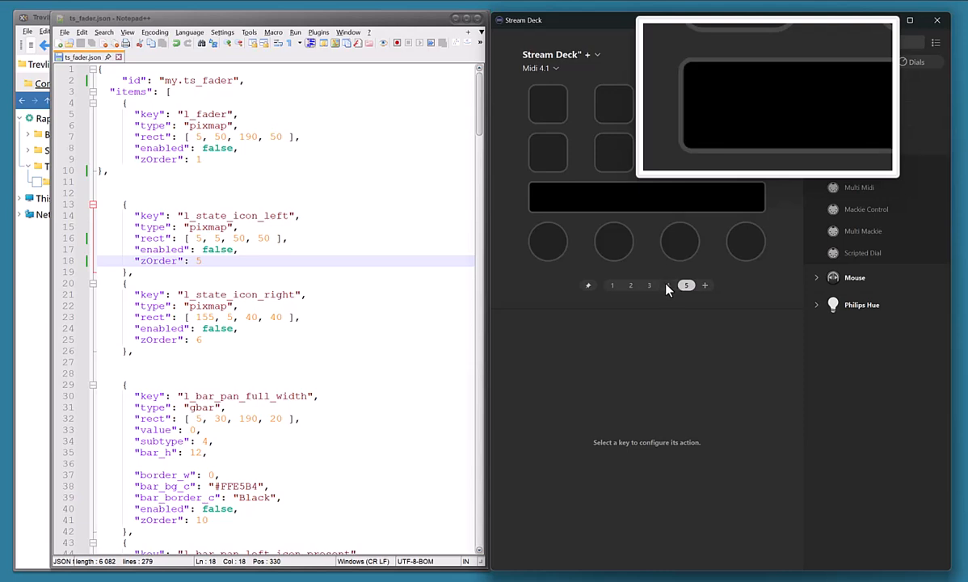
left_click(667, 286)
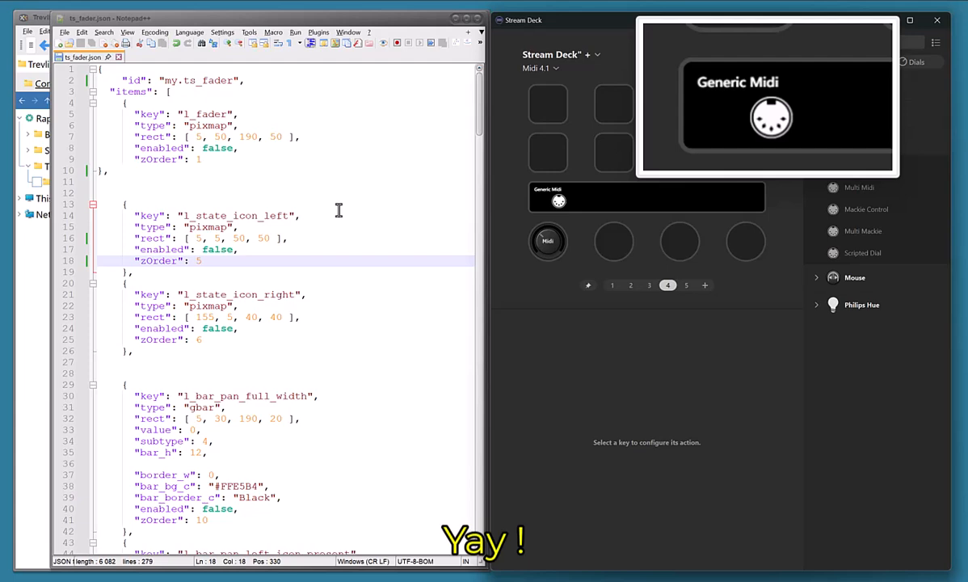
Step: Put the layout editor aside and open StreamDeck.log from the StreamDeck logs folder in XYplorer
left_click(455, 23)
left_click(455, 19)
left_click(229, 81)
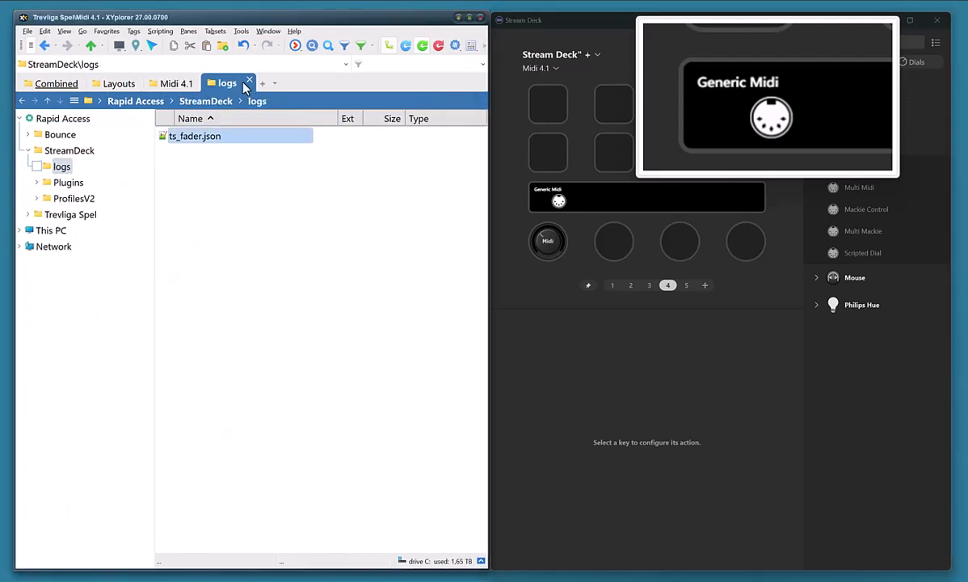
double_click(358, 299)
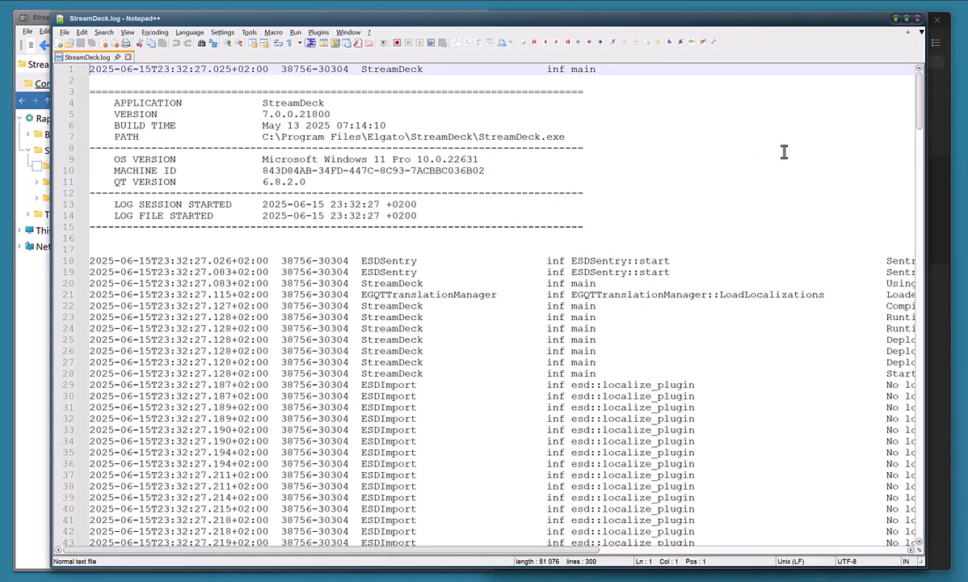
Step: Select the FeedbackComposer entry on line 296 near the end of the log and examine its message text
left_click_drag(923, 111, 923, 494)
left_click(64, 248)
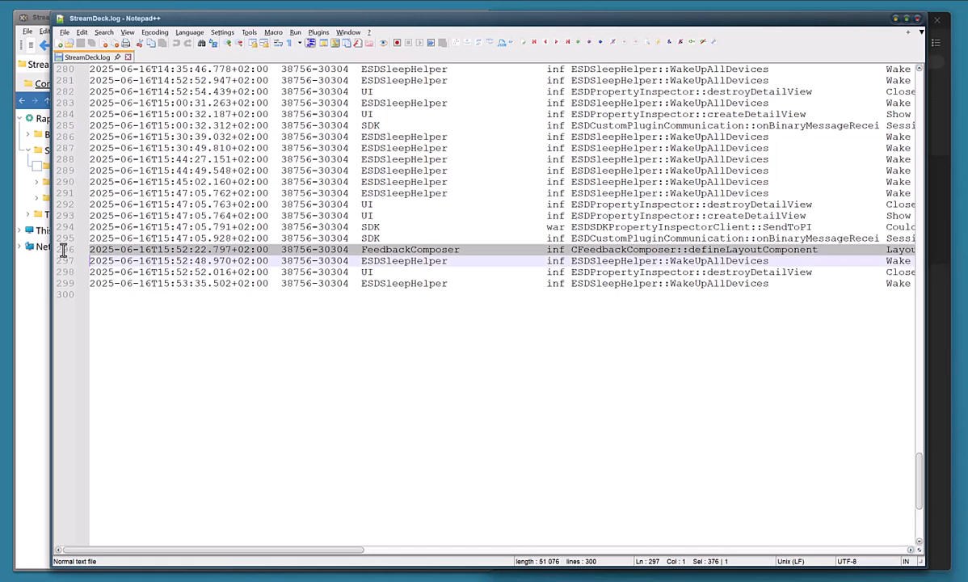
left_click_drag(279, 552, 451, 553)
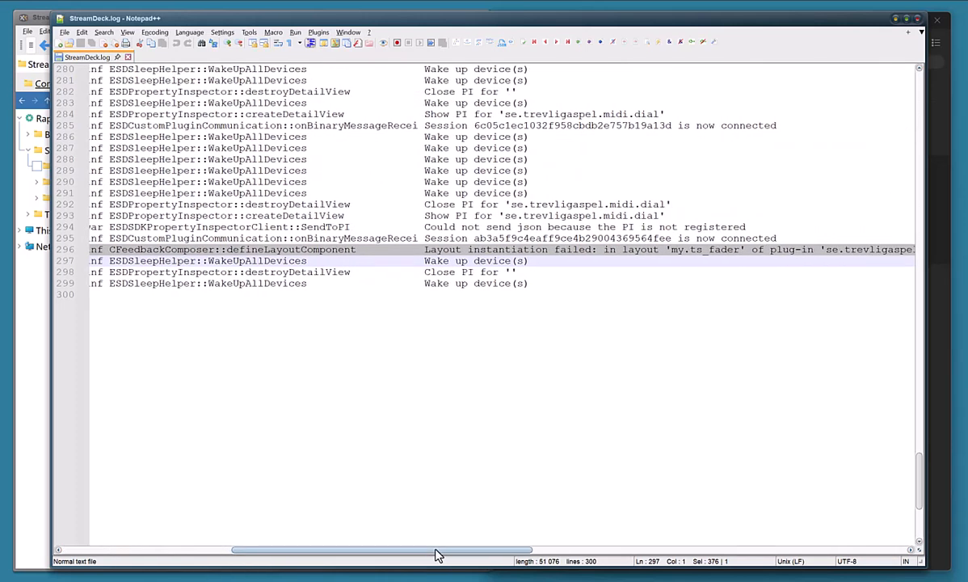